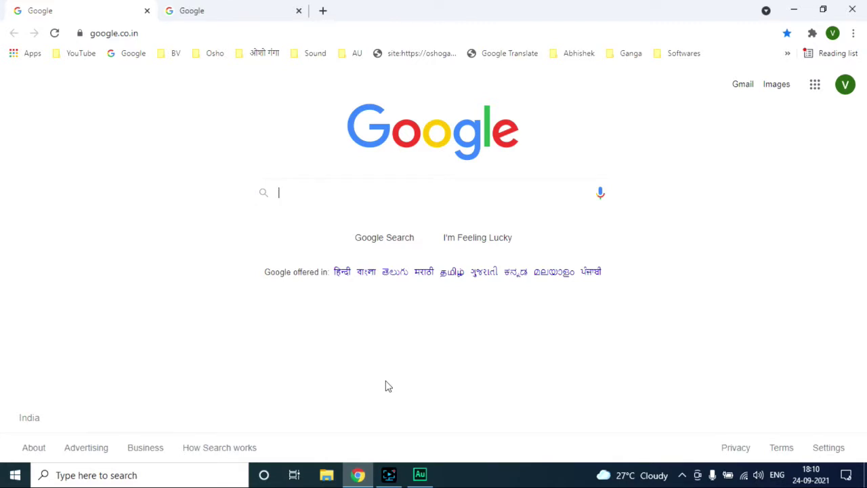
# Step: Search Google for "anaconda" and open Anaconda's Individual Edition page from the results
pyautogui.write('ana')
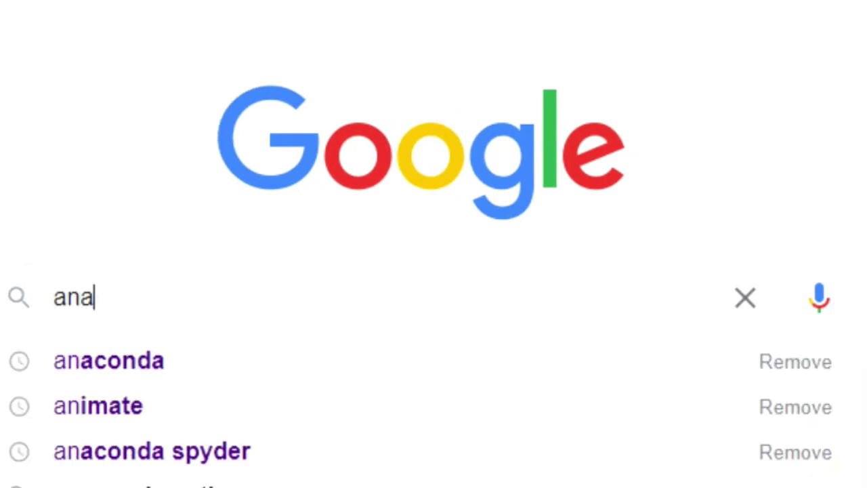
pyautogui.write('conda')
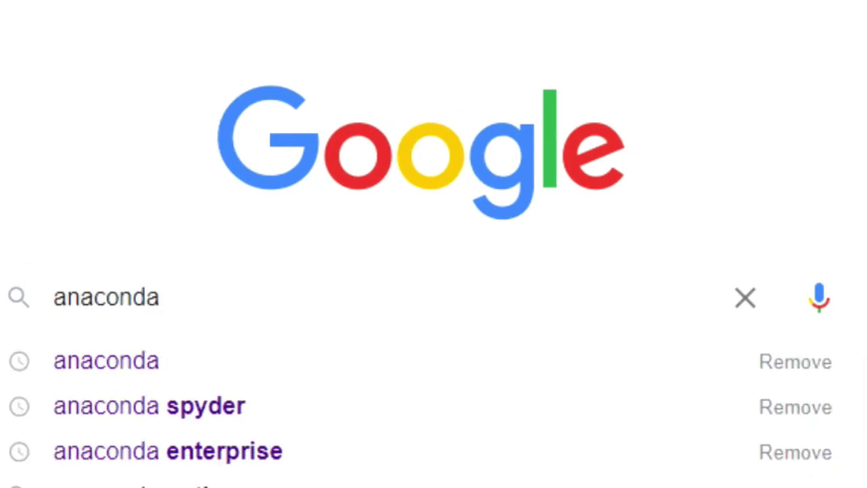
pyautogui.click(108, 300)
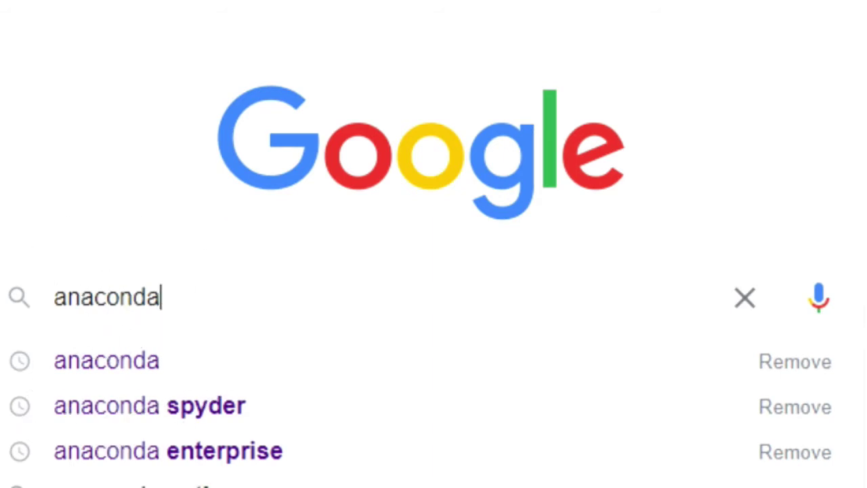
pyautogui.press('Return')
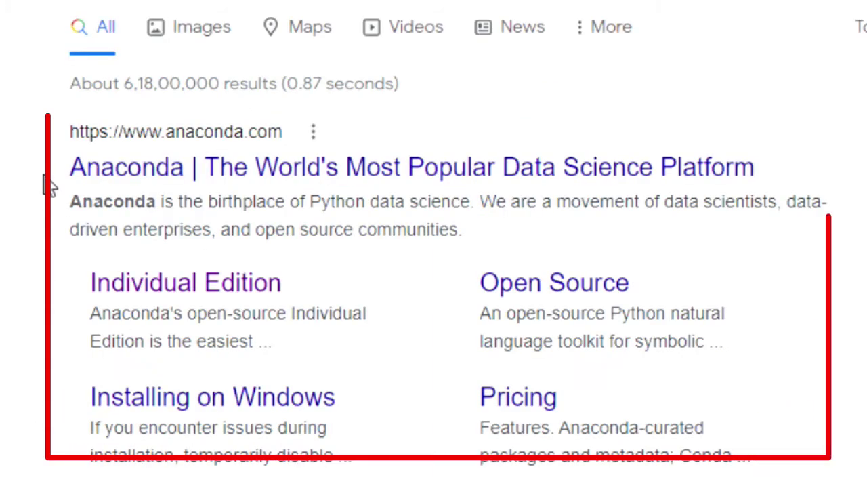
pyautogui.click(46, 176)
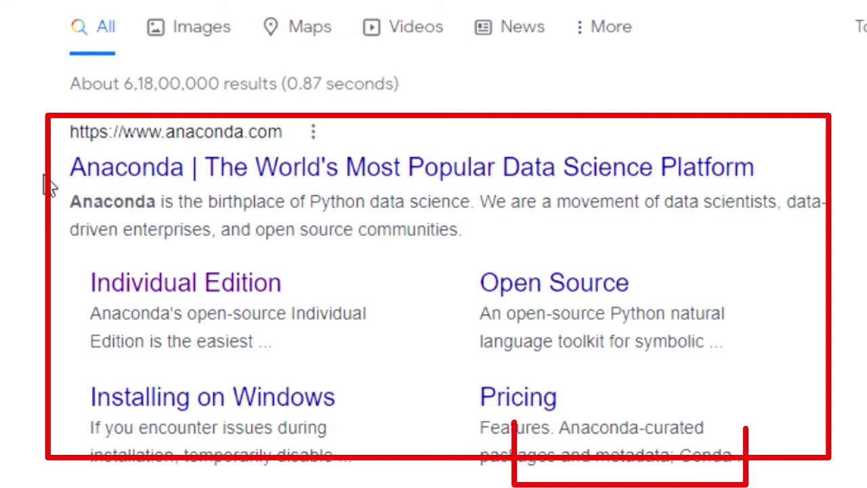
pyautogui.click(135, 185)
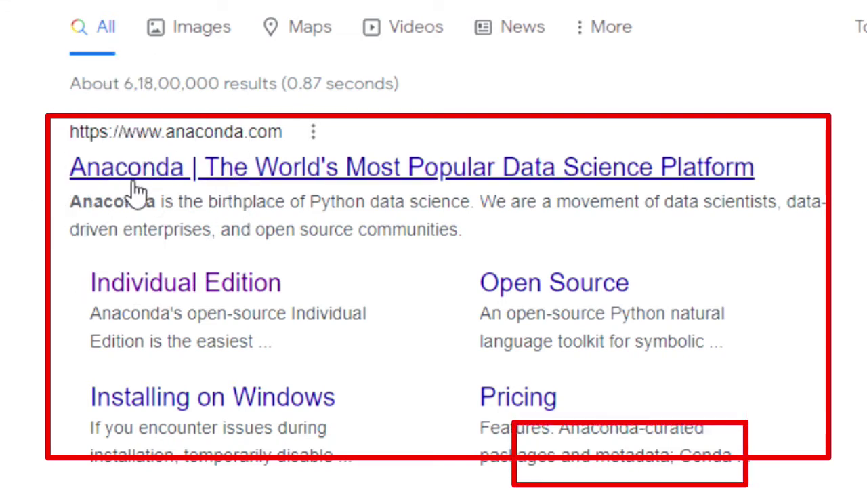
pyautogui.click(187, 306)
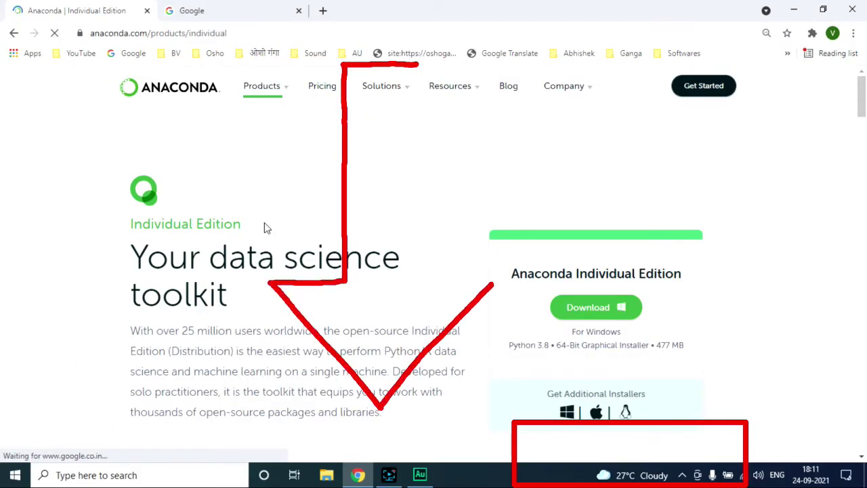
# Step: Download the Windows Python 3.8 64-Bit Graphical Installer and close the Anaconda Nucleus registration form
pyautogui.scroll(-1, 264, 223)
pyautogui.scroll(-3, 264, 223)
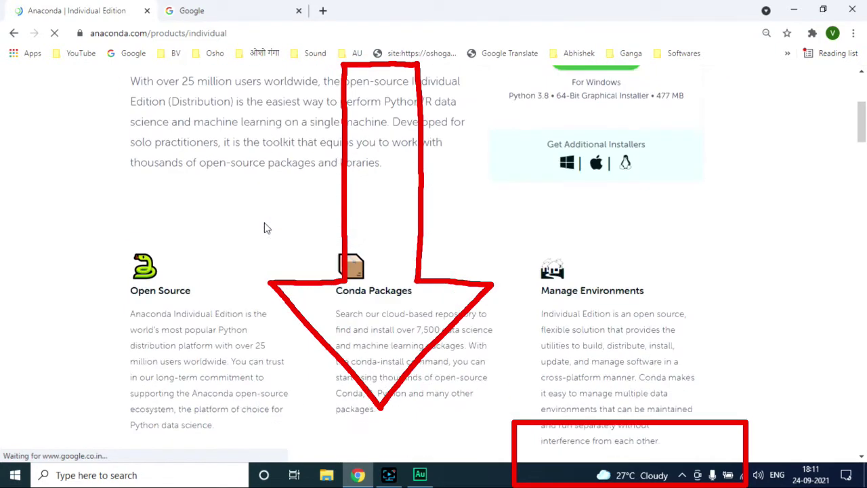
pyautogui.scroll(-3, 265, 224)
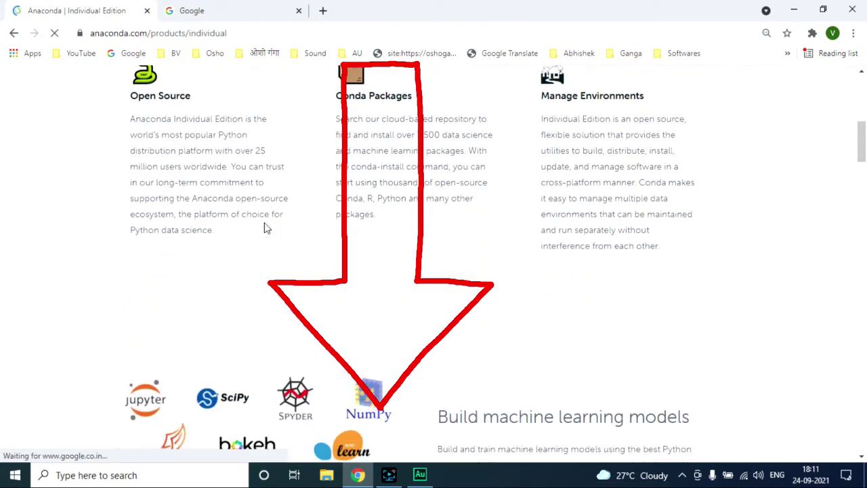
pyautogui.scroll(-7, 266, 229)
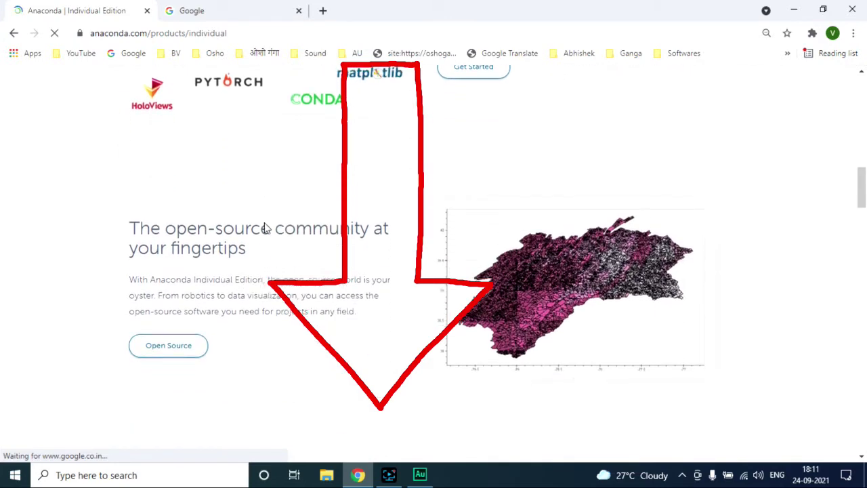
pyautogui.scroll(-10, 266, 228)
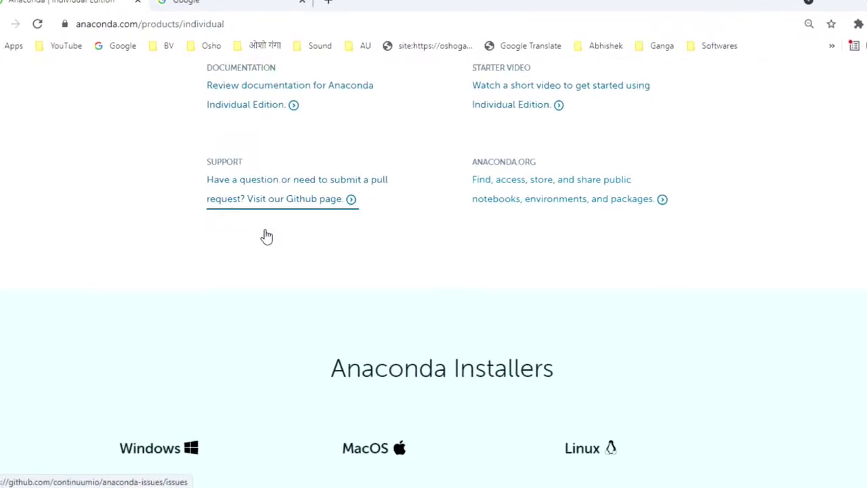
pyautogui.scroll(-5, 266, 236)
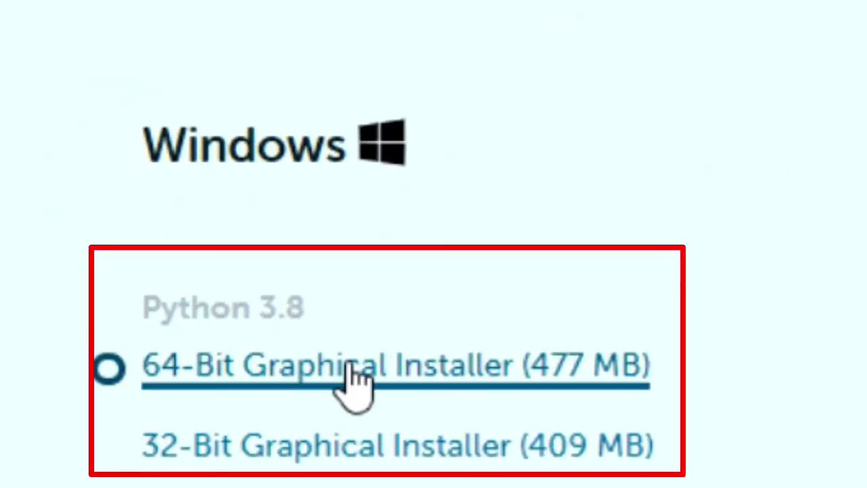
pyautogui.click(359, 466)
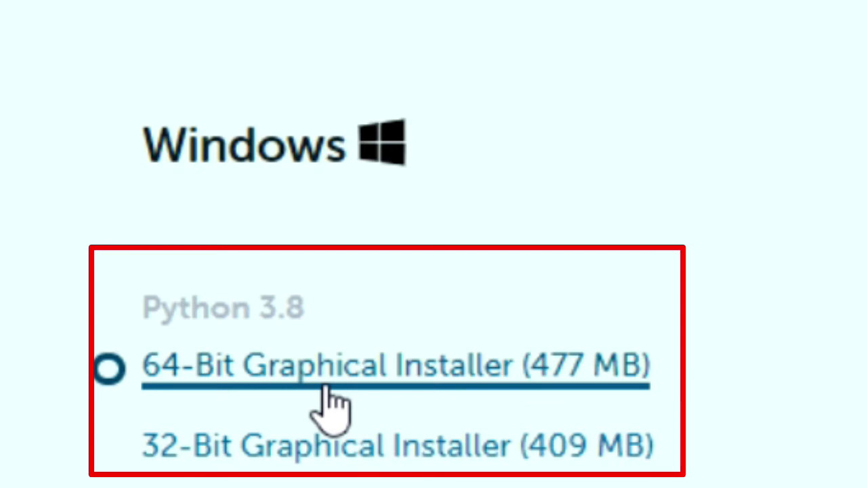
pyautogui.click(230, 381)
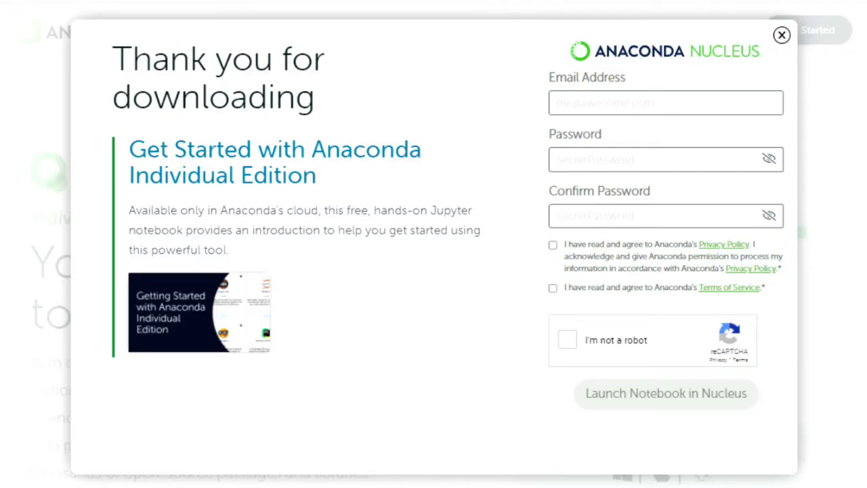
pyautogui.click(195, 487)
pyautogui.click(195, 487)
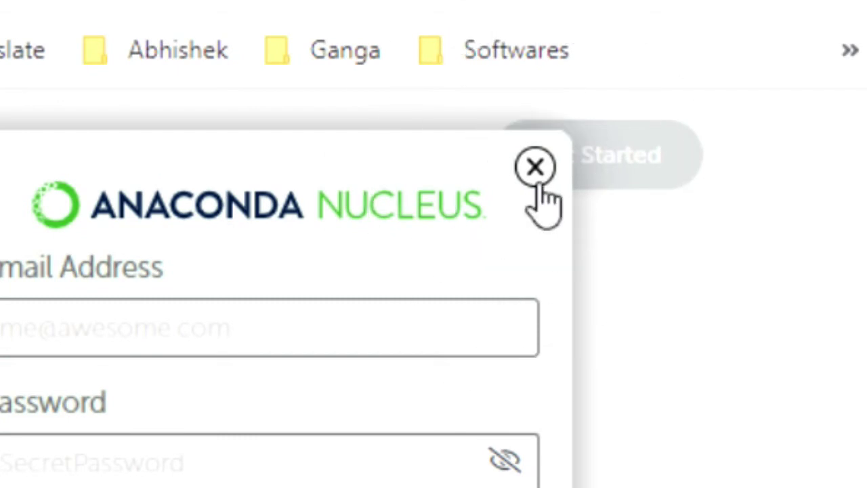
pyautogui.click(535, 167)
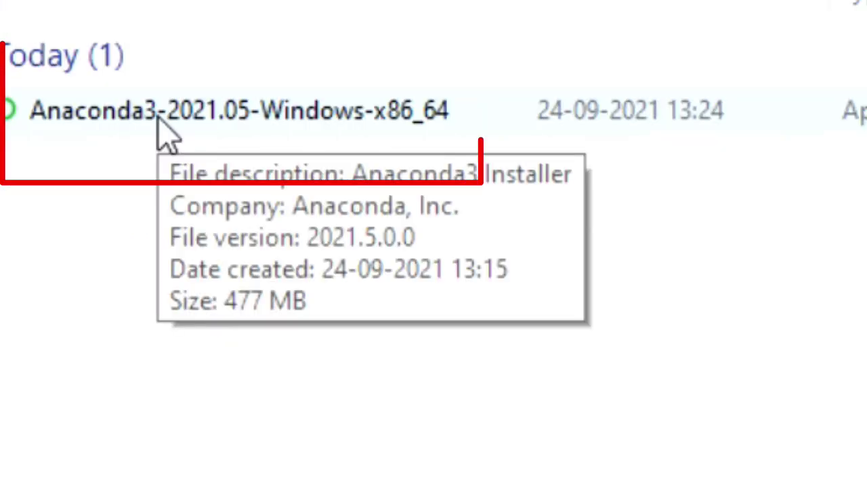
# Step: Run Anaconda3-2021.05-Windows-x86_64, accept the license, and install for Just Me in the default folder with Anaconda3 registered as default Python 3.8
pyautogui.doubleClick(160, 119)
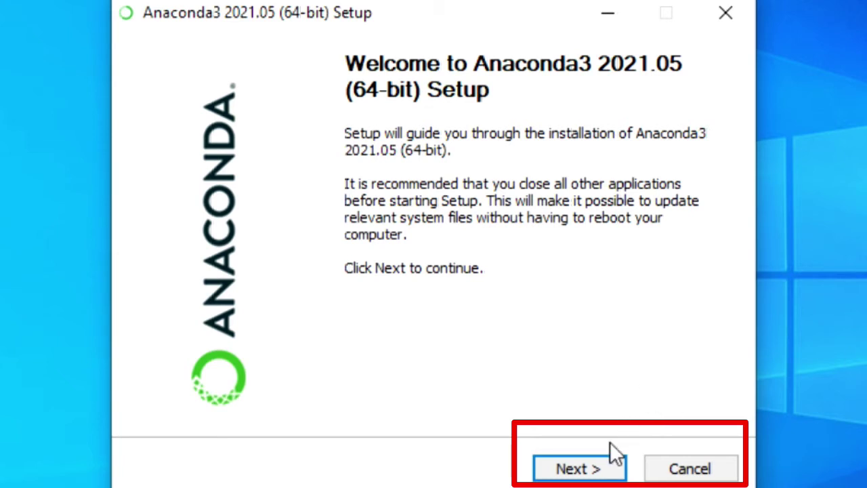
pyautogui.click(600, 470)
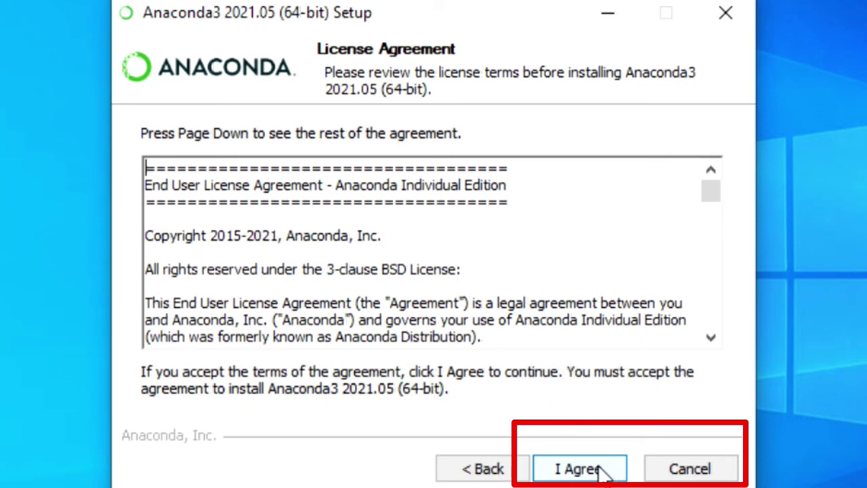
pyautogui.click(601, 470)
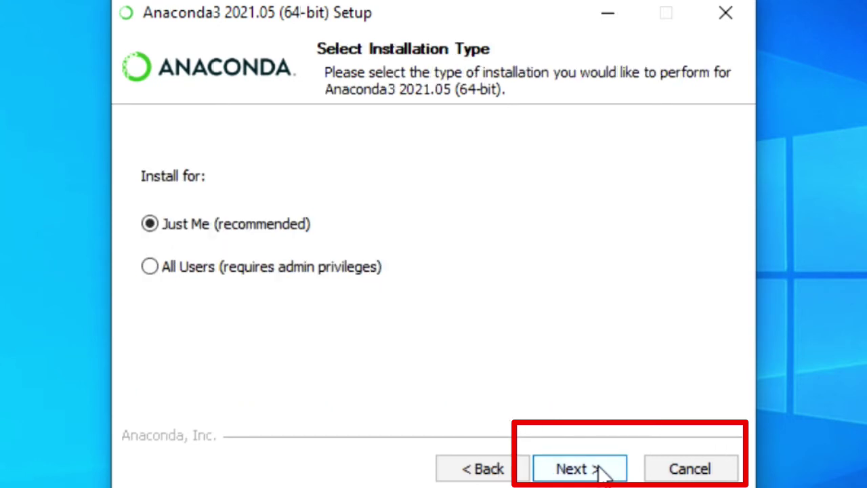
pyautogui.click(602, 471)
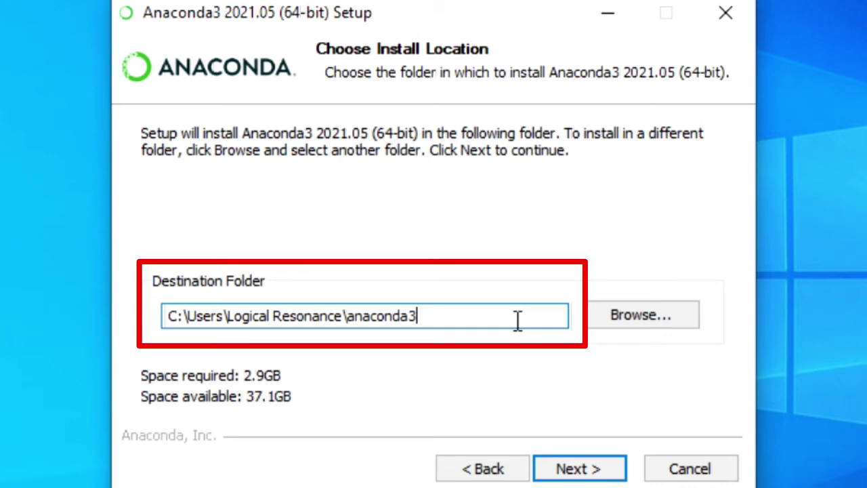
pyautogui.click(588, 469)
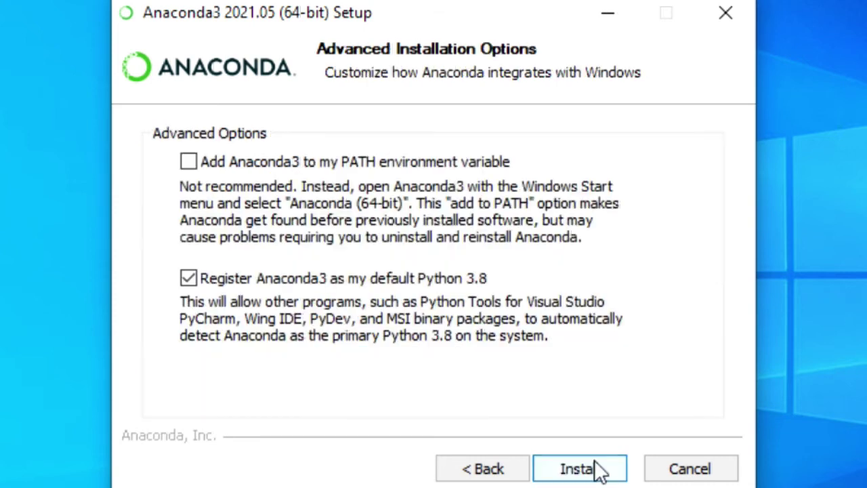
pyautogui.click(600, 469)
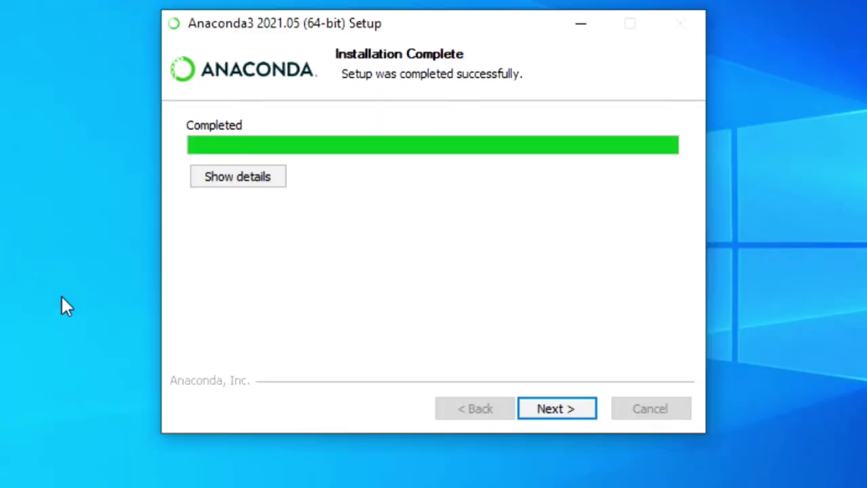
# Step: Finish the Anaconda3 setup with both tutorial options kept, and close the browser window it opens
pyautogui.click(557, 409)
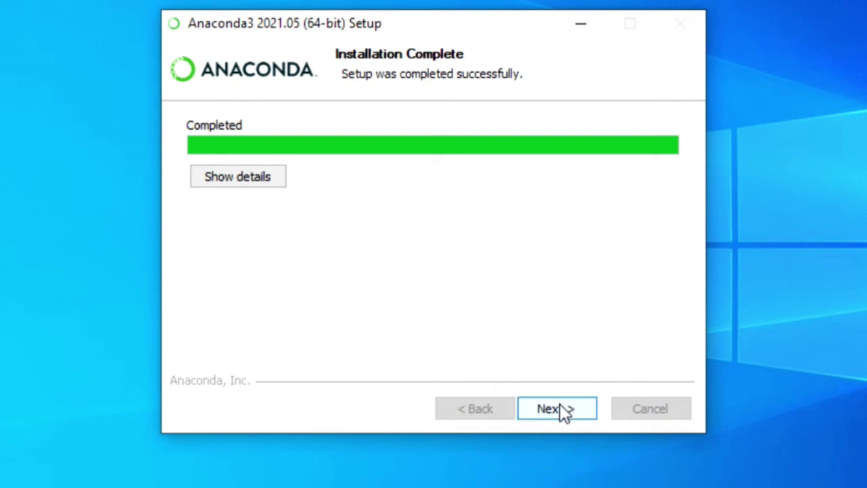
pyautogui.click(558, 409)
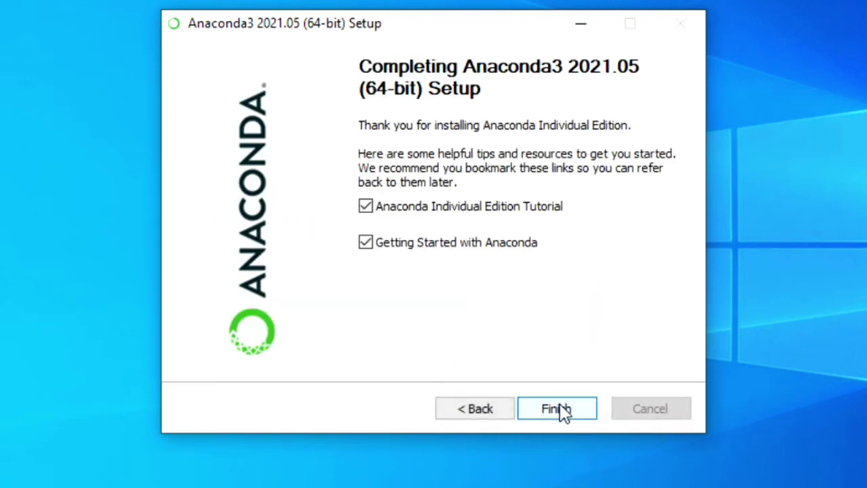
pyautogui.click(558, 410)
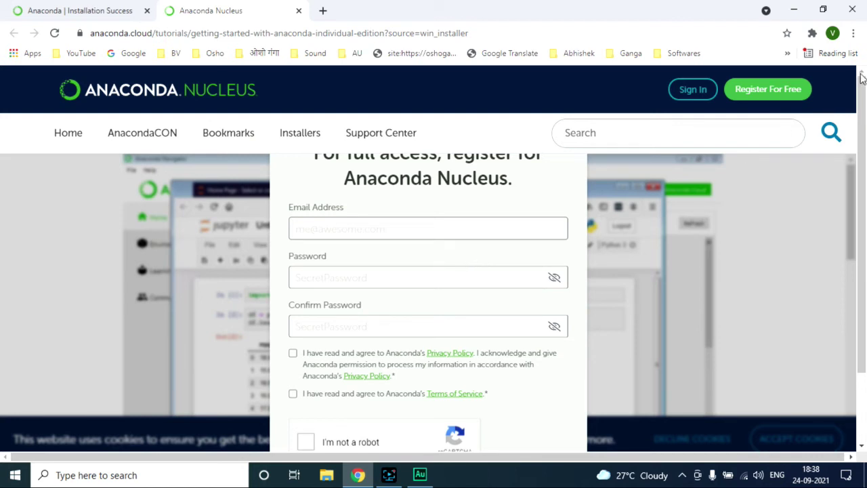
pyautogui.click(852, 11)
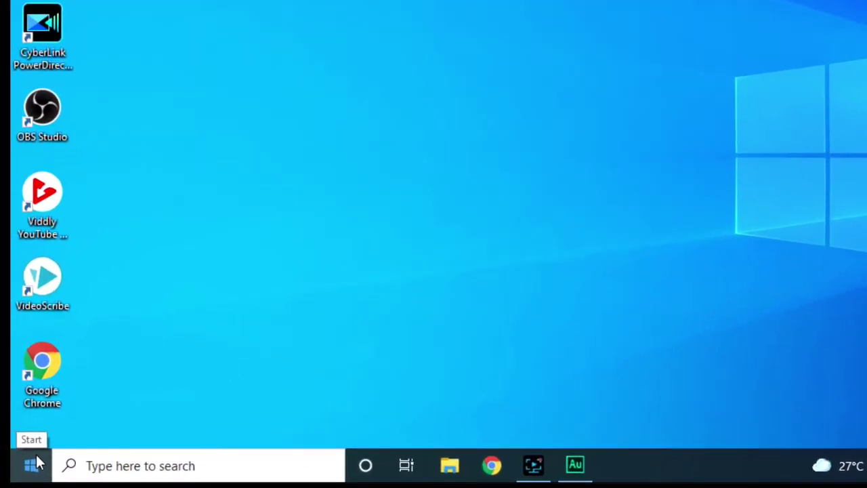
# Step: Launch Spyder (anaconda3) from the Anaconda3 (64-bit) group of installed programs
pyautogui.click(37, 463)
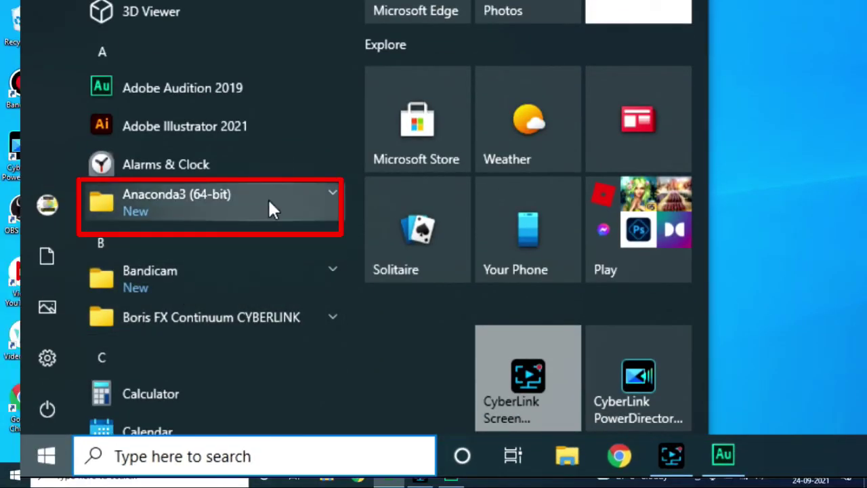
pyautogui.click(206, 212)
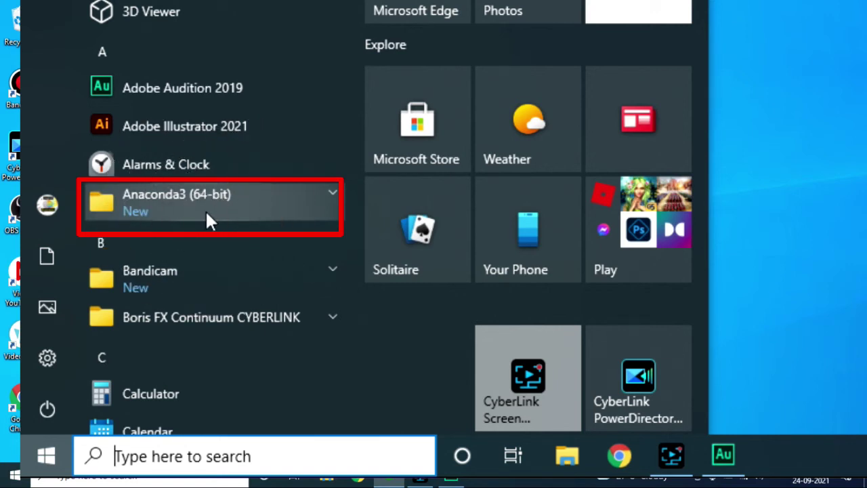
pyautogui.click(206, 210)
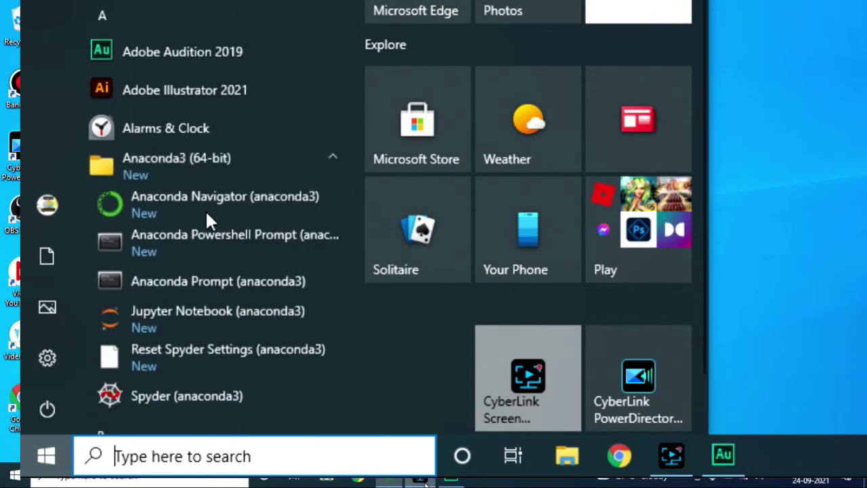
pyautogui.scroll(-2, 206, 209)
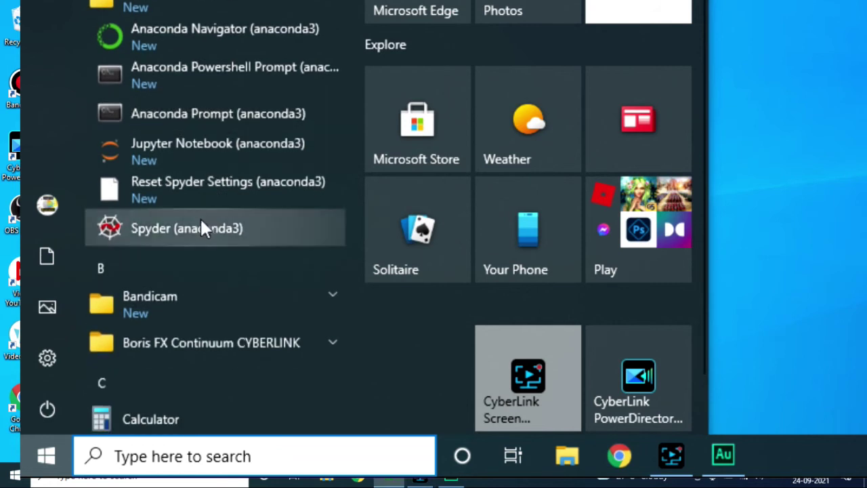
pyautogui.click(191, 244)
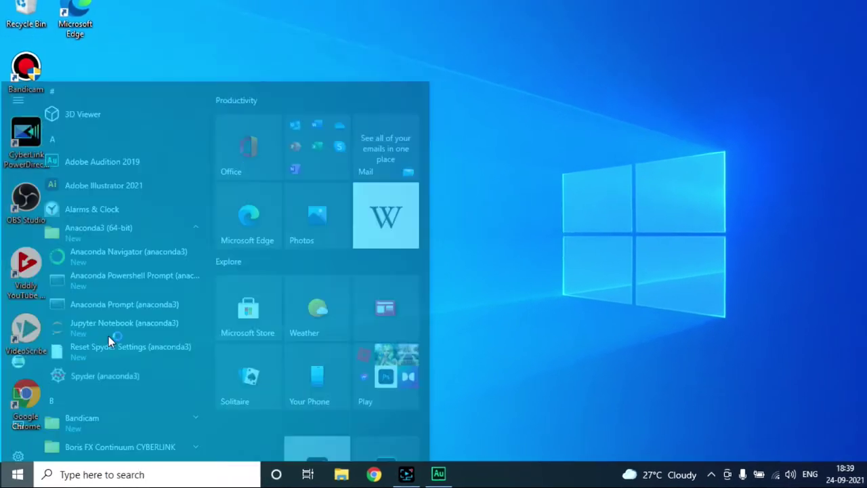
pyautogui.click(115, 328)
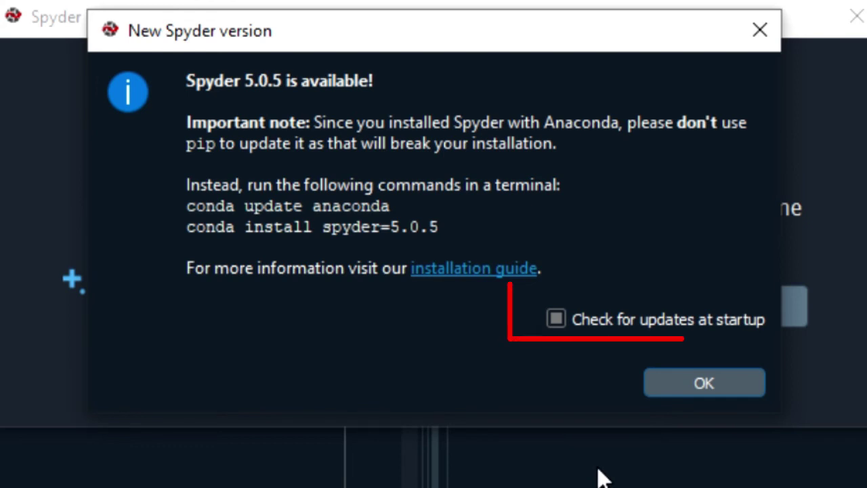
# Step: Turn off checking for updates at startup in the new-version notice and dismiss Spyder's welcome tour
pyautogui.click(556, 319)
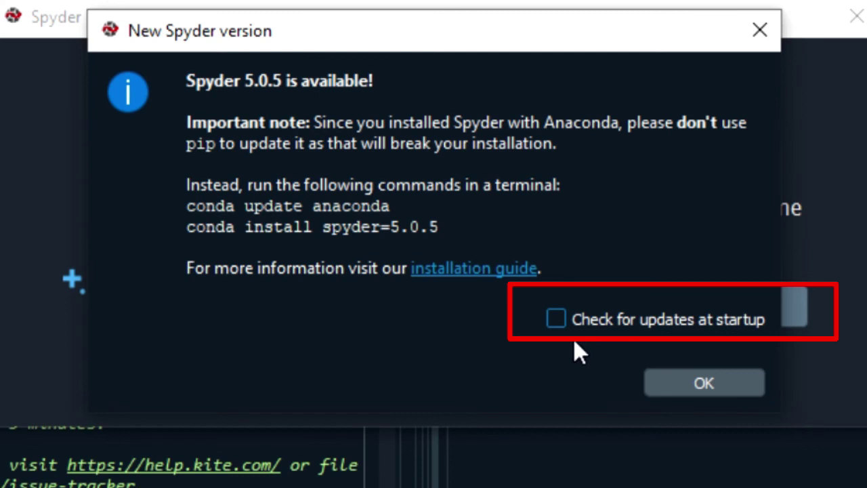
pyautogui.click(674, 382)
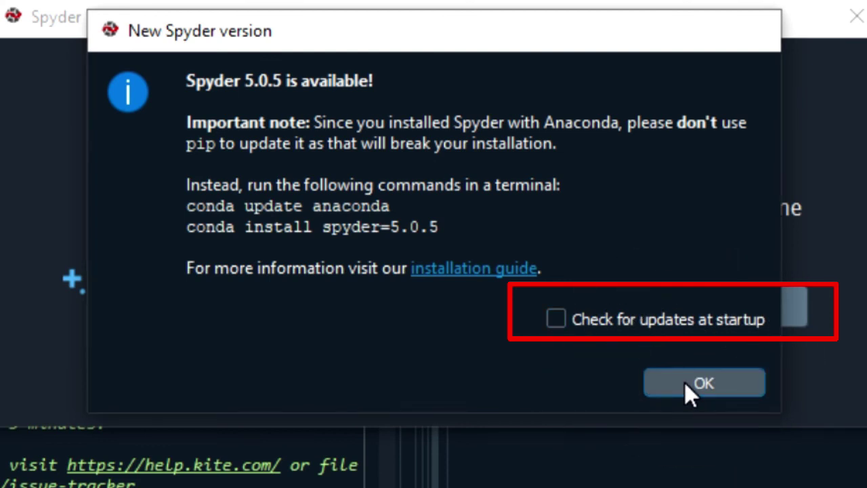
pyautogui.click(685, 383)
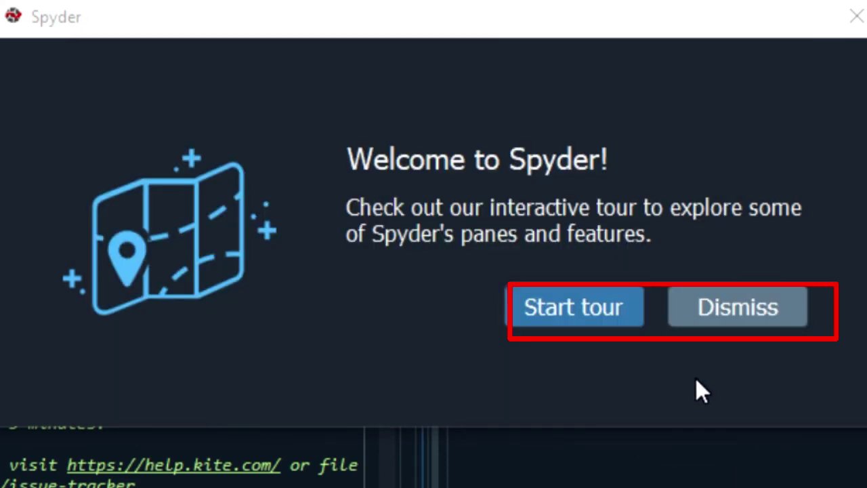
pyautogui.click(717, 314)
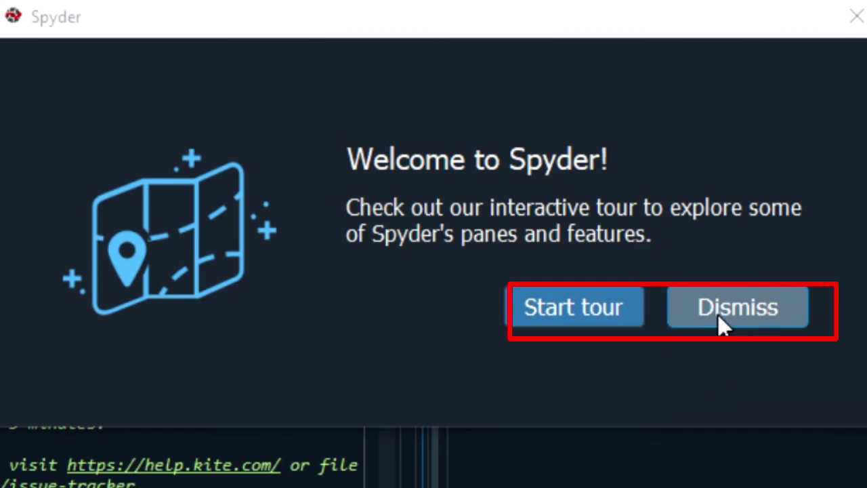